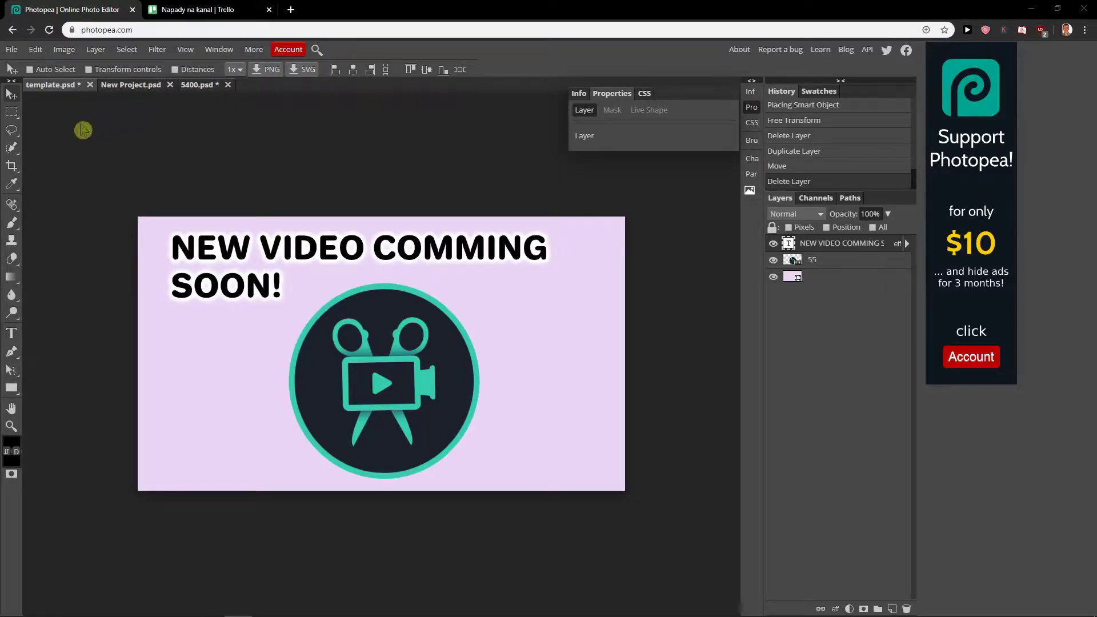
Select the camera logo layer (layer 55) and bring up the Layer menu
click(832, 260)
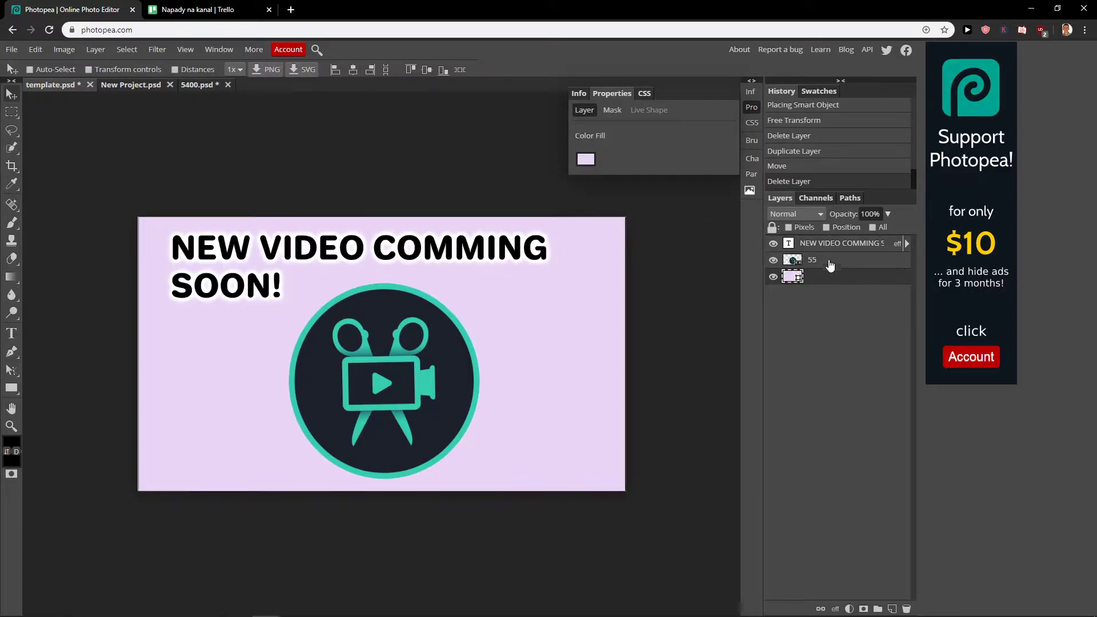
click(831, 263)
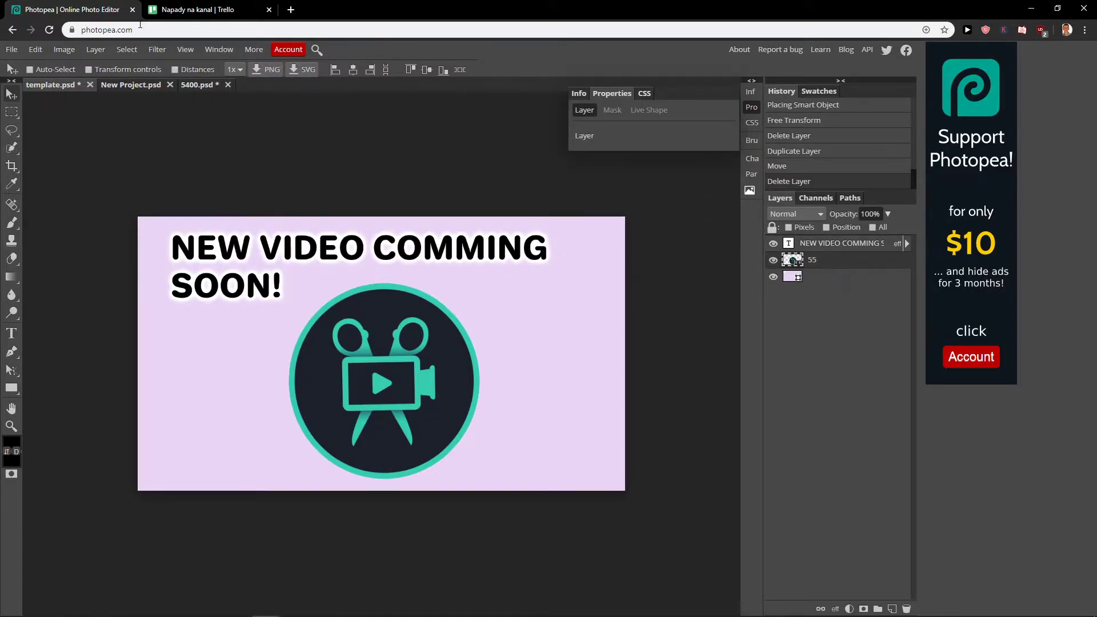
click(96, 48)
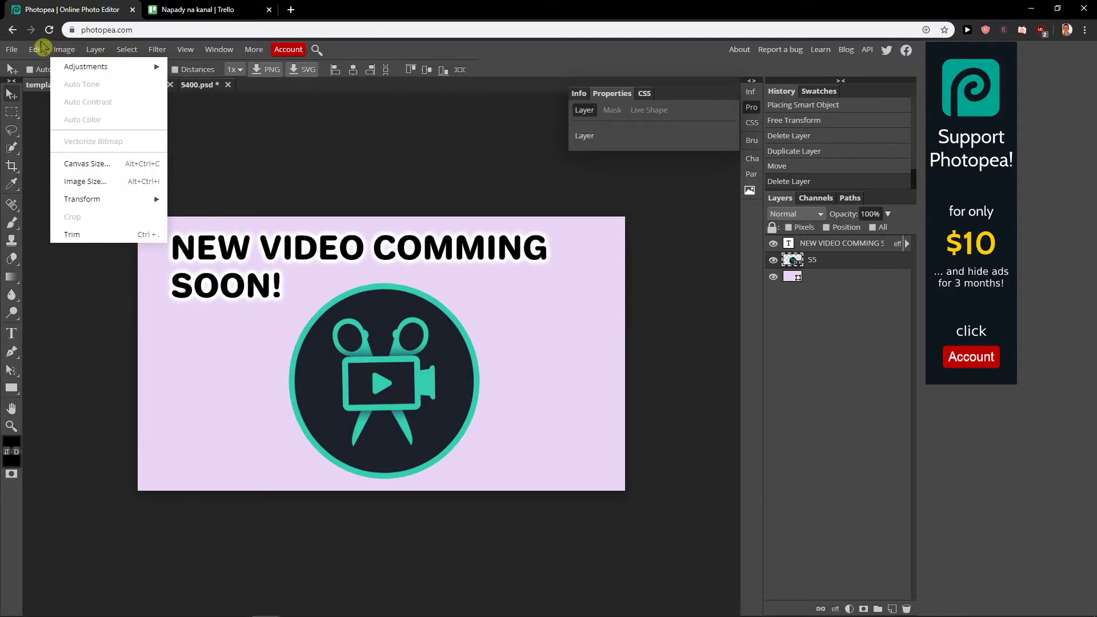
mouse_move(57, 296)
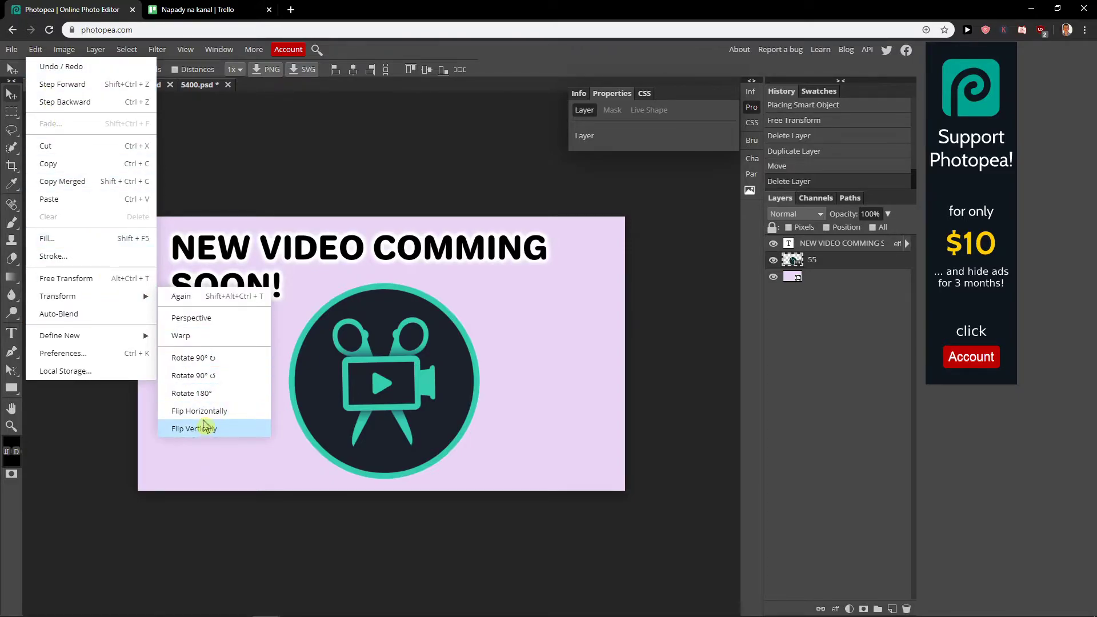
Free-transform the camera logo, dragging its corners to enlarge it and shift it left
click(73, 278)
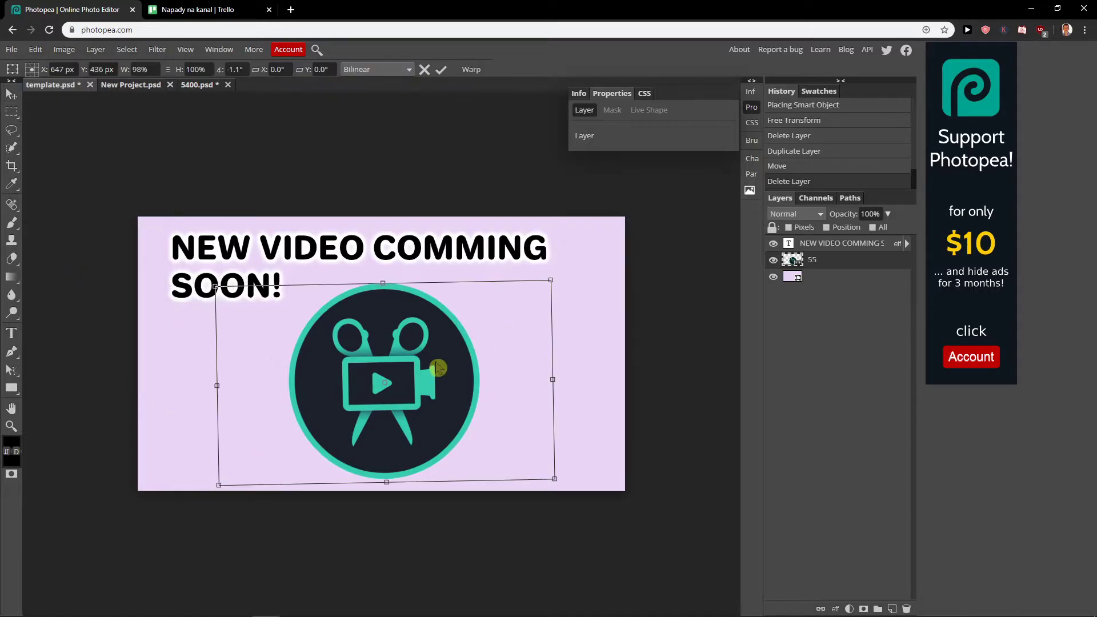
drag(437, 367, 373, 339)
drag(153, 255, 185, 257)
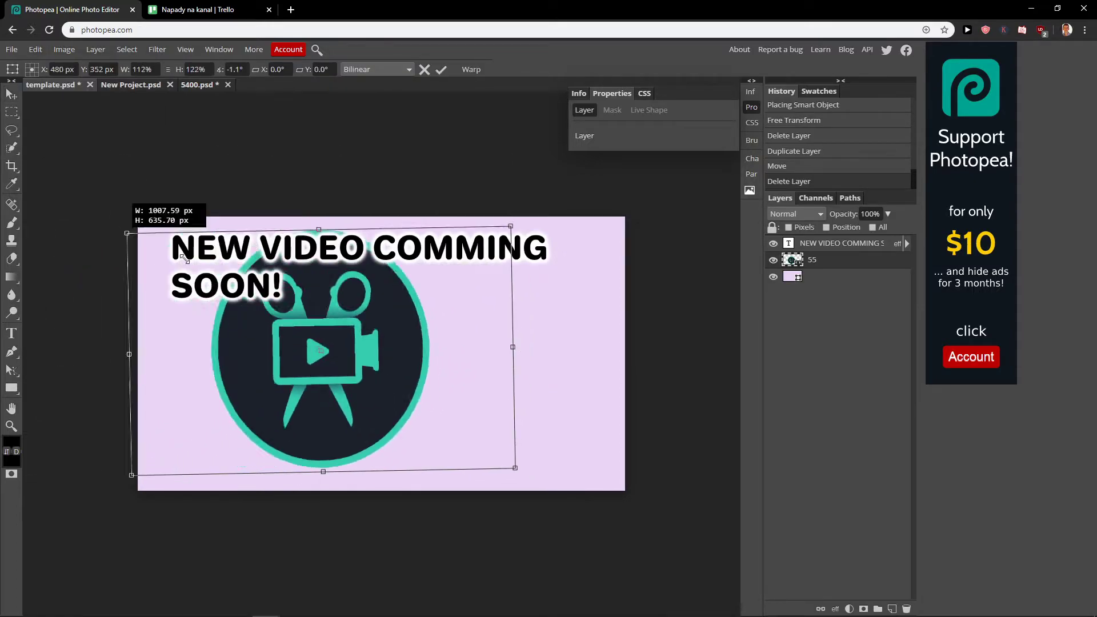
mouse_move(128, 236)
mouse_down()
mouse_move(250, 316)
mouse_move(237, 310)
mouse_up()
Tilt and straighten the logo, fine-tune its size below the headline, and apply the transform
mouse_move(498, 493)
mouse_down()
mouse_move(523, 463)
mouse_move(508, 466)
mouse_up()
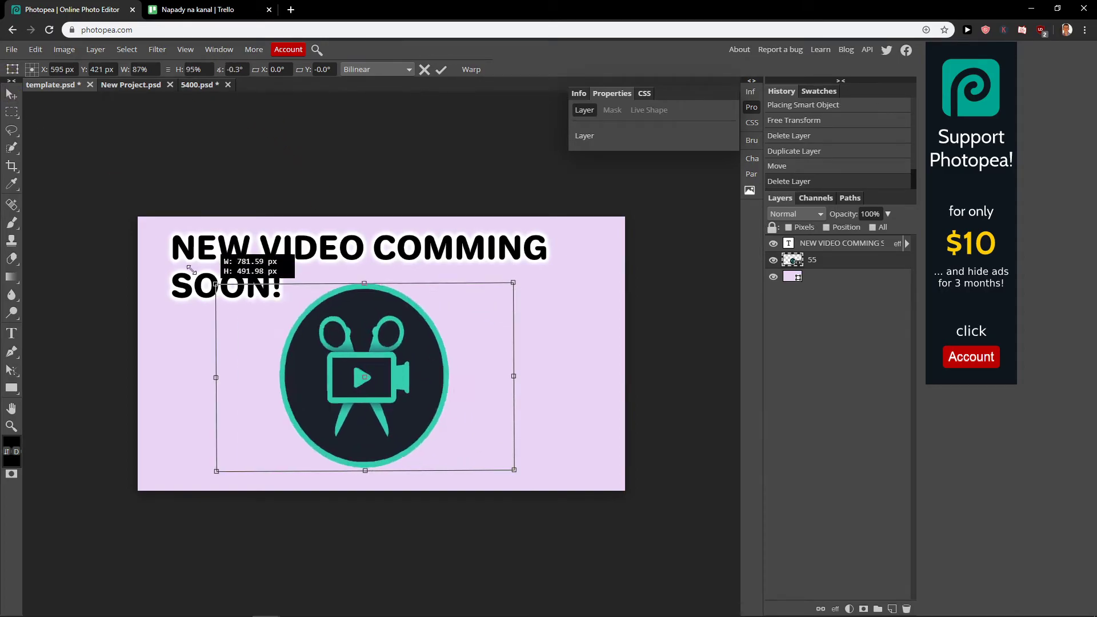
drag(250, 318, 230, 283)
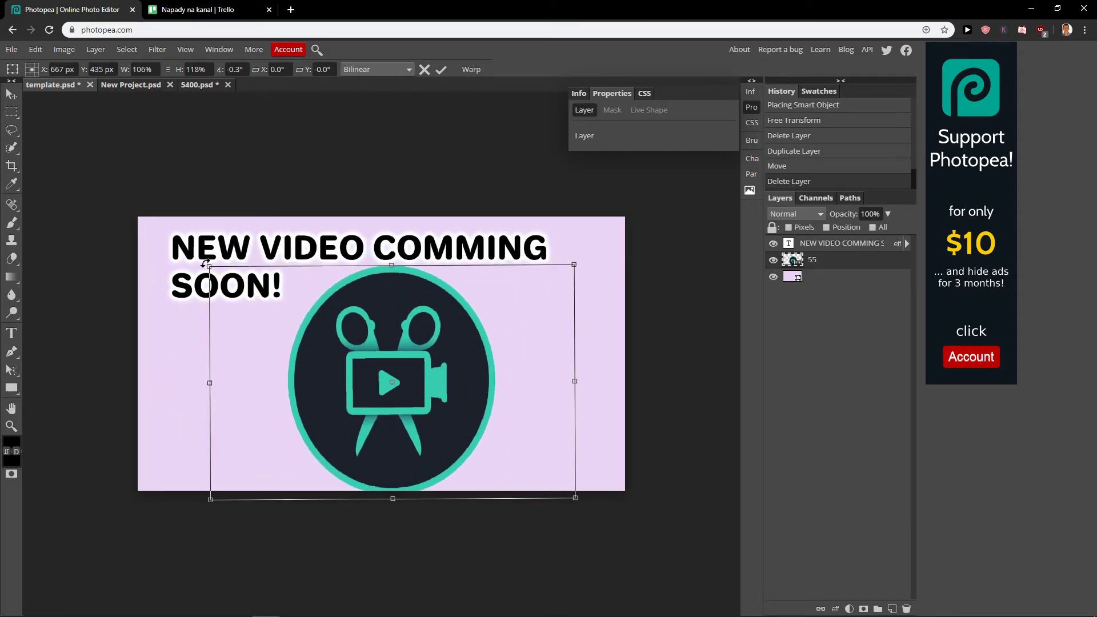
drag(210, 268, 202, 283)
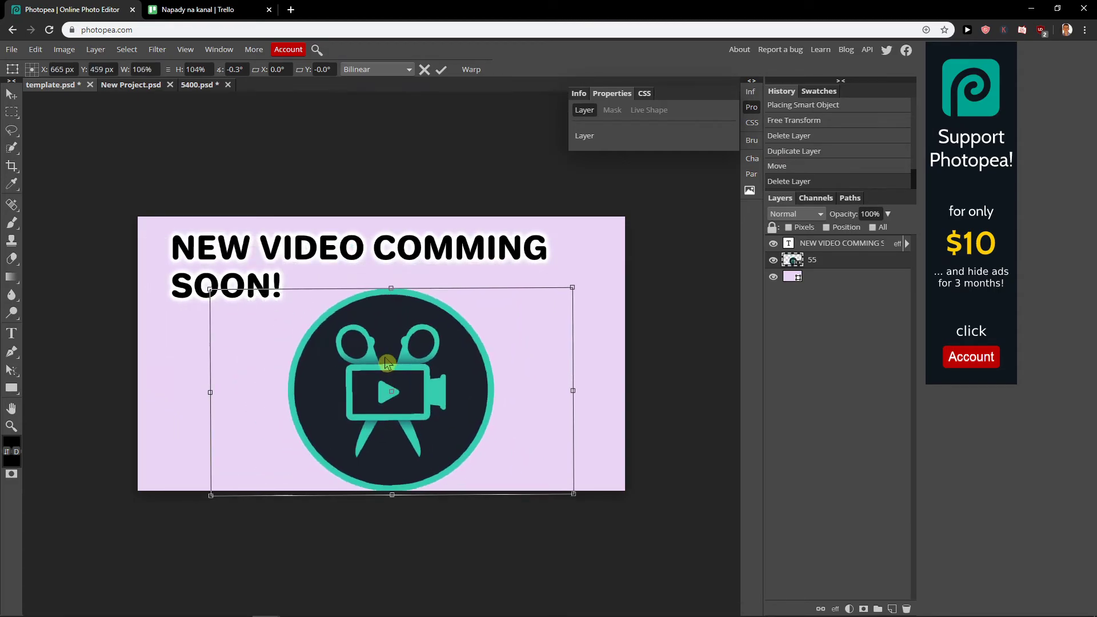
right_click(12, 71)
click(12, 94)
Nudge the logo slightly right and down, then switch to OBS
drag(377, 301, 415, 367)
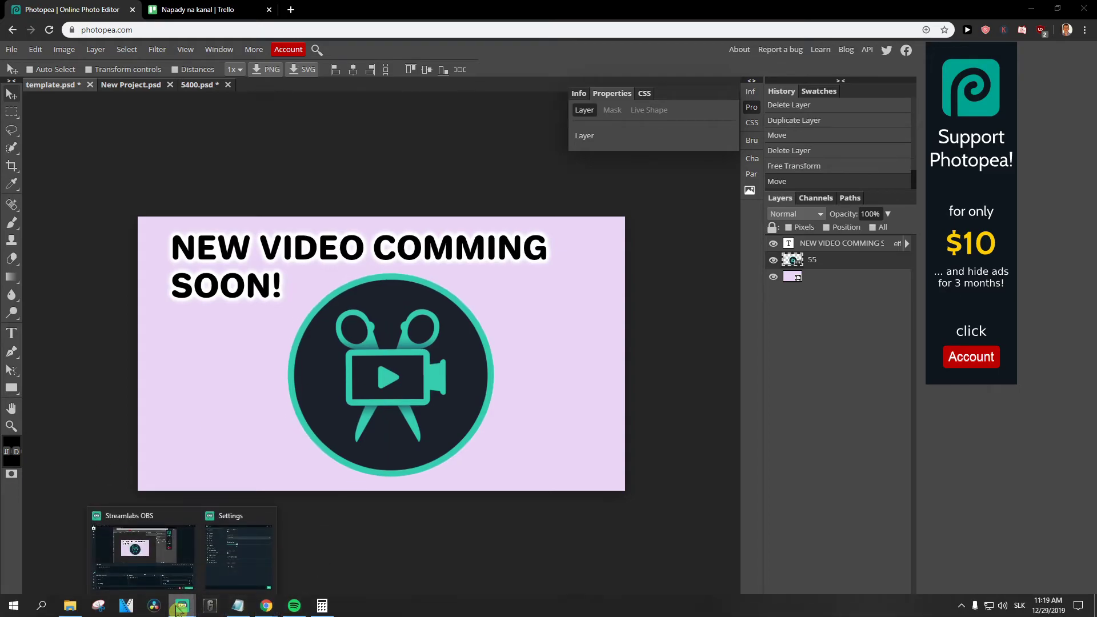
click(182, 606)
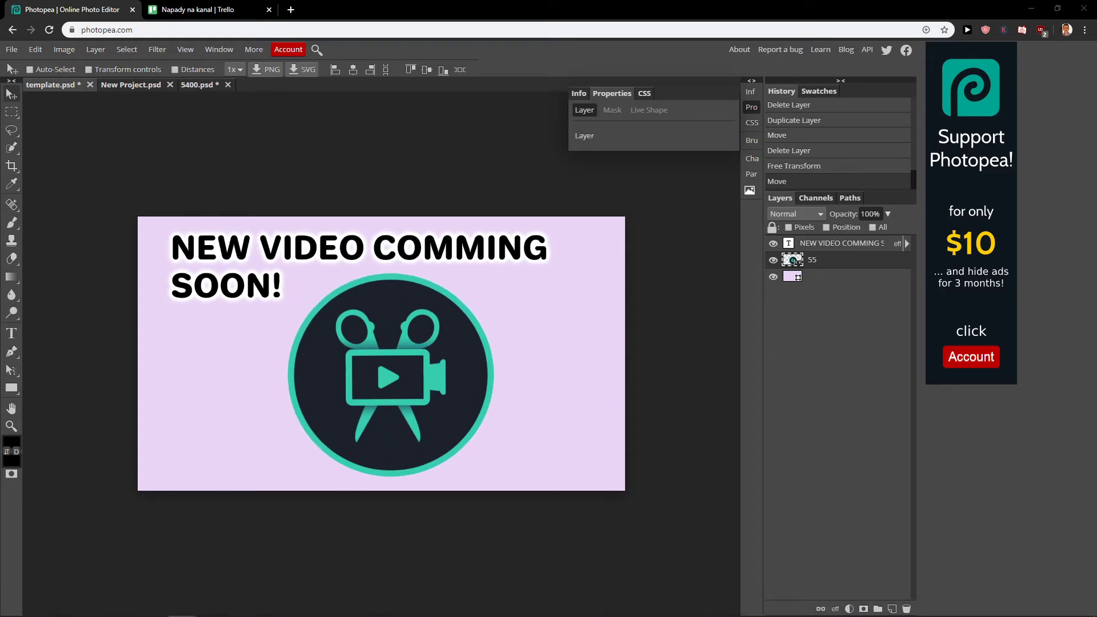